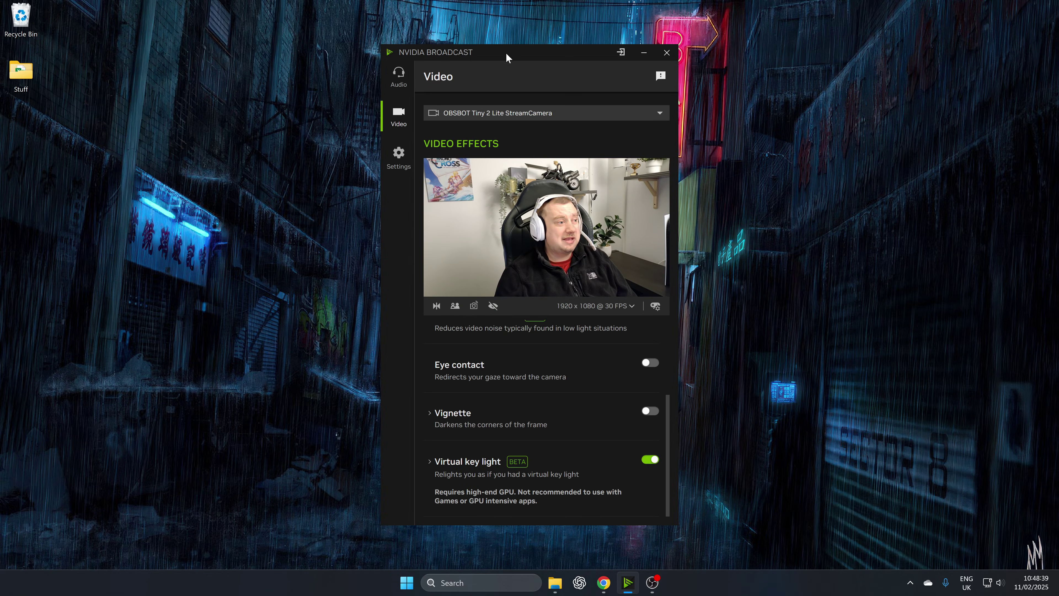
# Move the NVIDIA Broadcast window slightly to the left.
pyautogui.moveTo(506, 52); pyautogui.dragTo(469, 55)
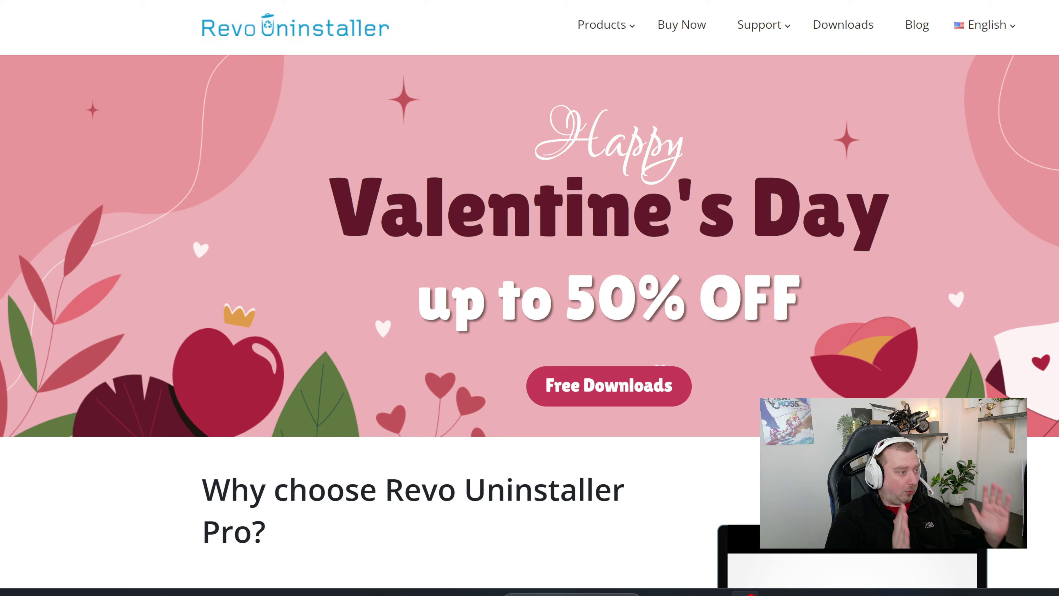
# Go to the Revo Uninstaller Downloads page and scroll to the Free Portable edition's Free Download button.
pyautogui.click(847, 41)
pyautogui.scroll(-8, 347, 175)
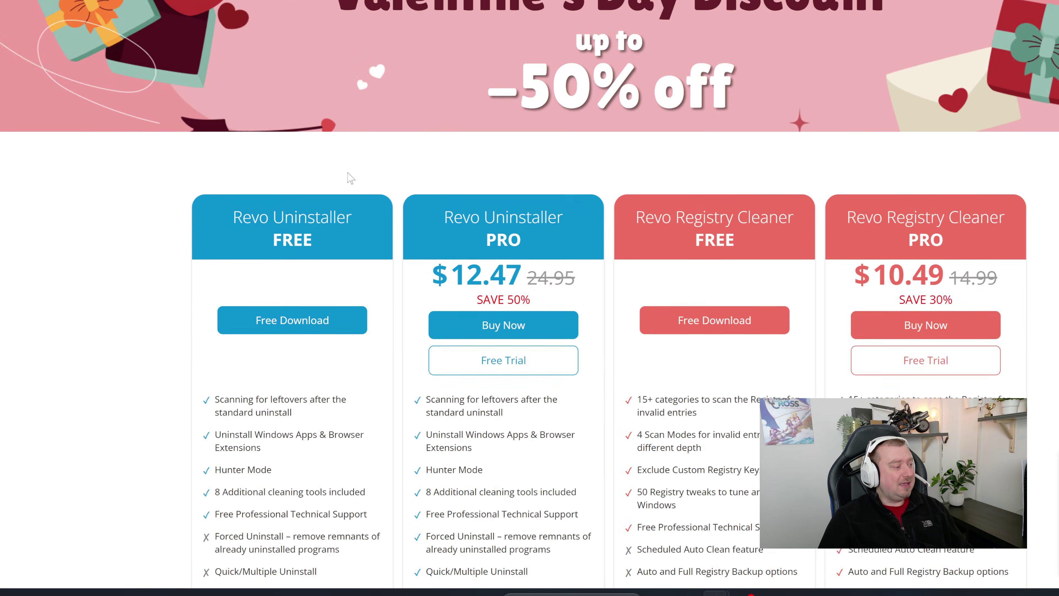
pyautogui.scroll(1, 119, 194)
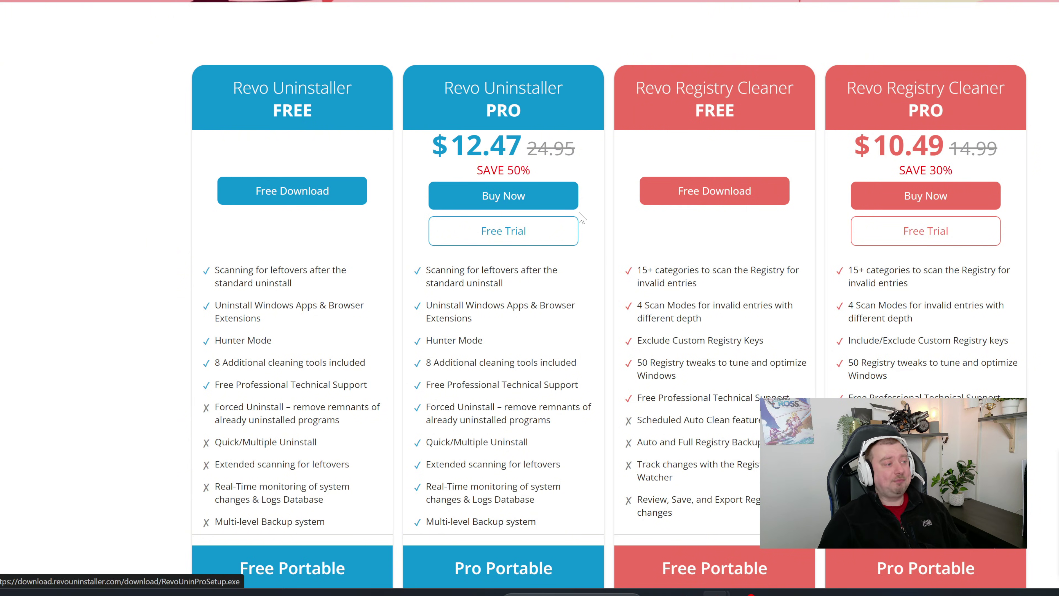
pyautogui.scroll(-1, 511, 213)
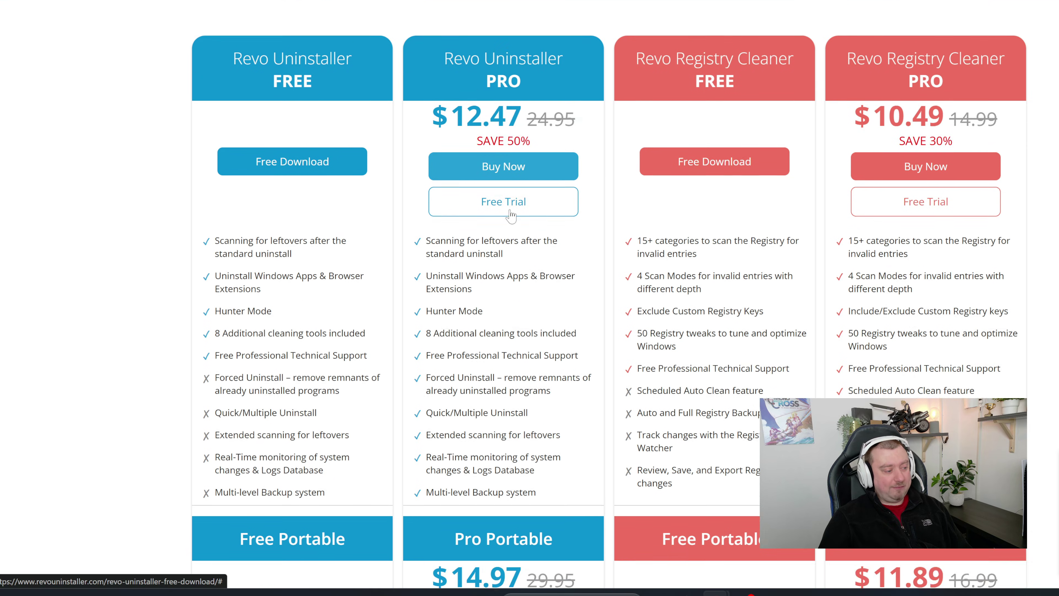
pyautogui.scroll(1, 511, 214)
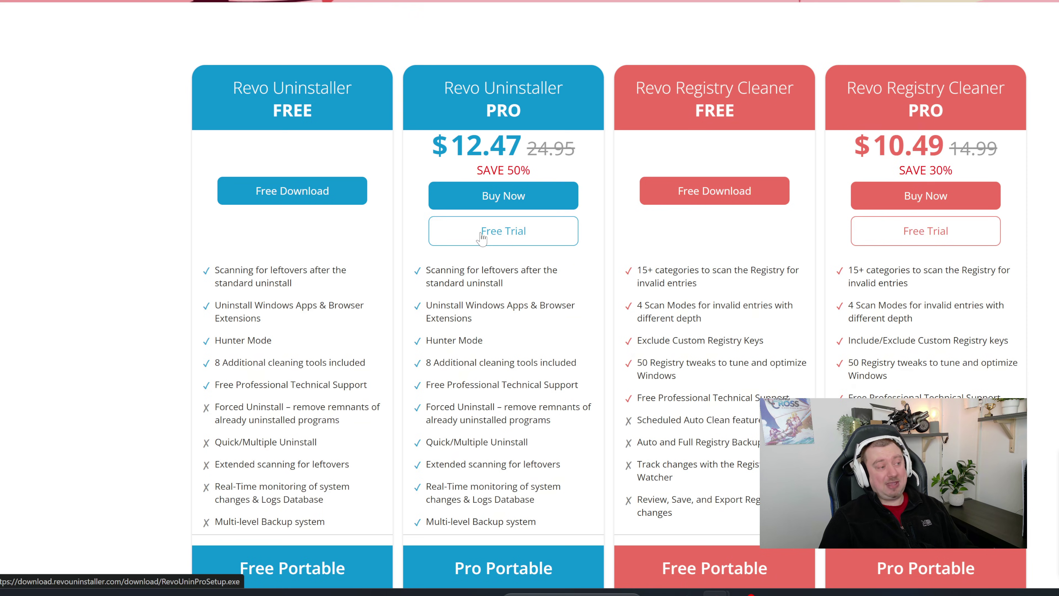
pyautogui.moveTo(485, 302)
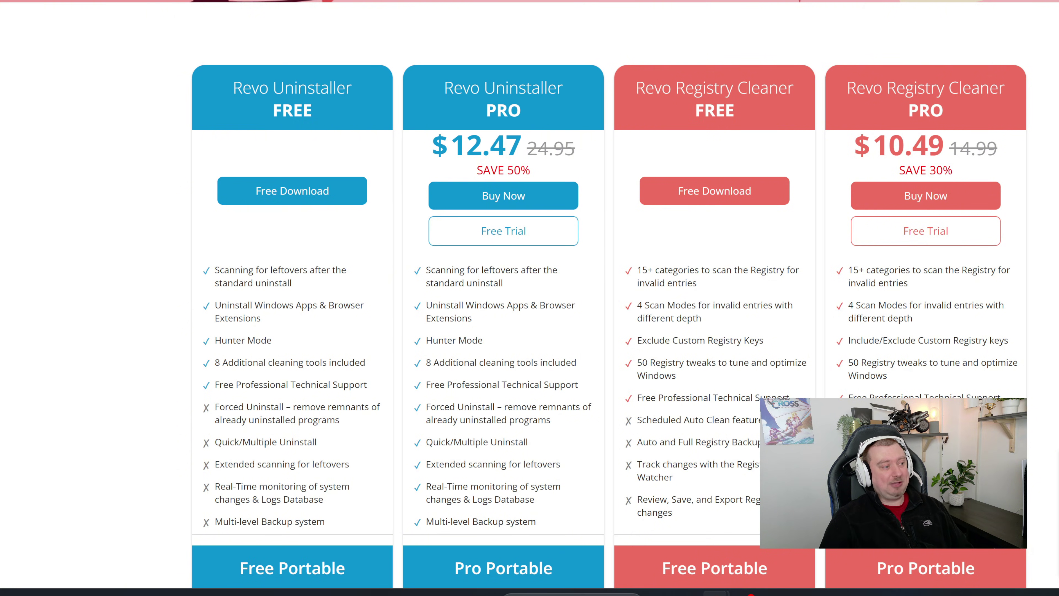
pyautogui.moveTo(471, 332)
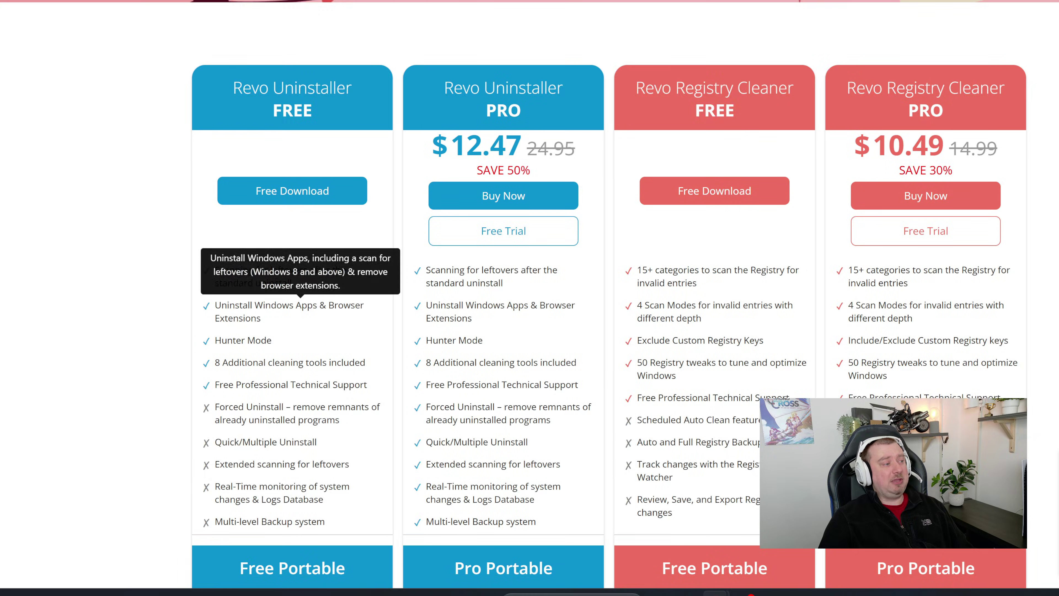
pyautogui.scroll(-6, 225, 292)
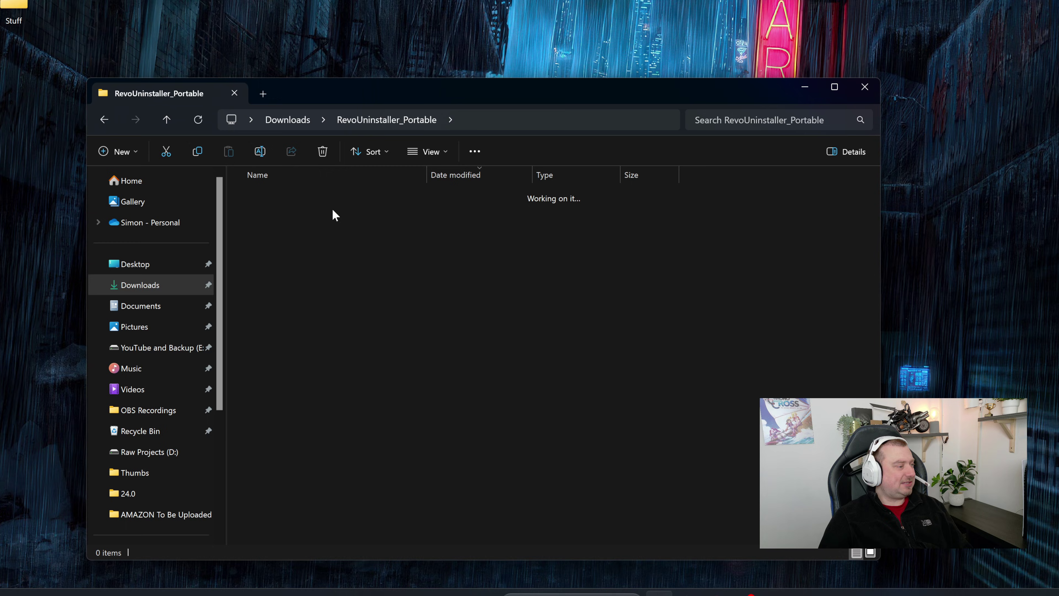
# Launch RevoUPort.exe from the RevoUninstaller_Portable folder and choose Uninstall for NVIDIA Broadcast 2.0.0.
pyautogui.doubleClick(335, 212)
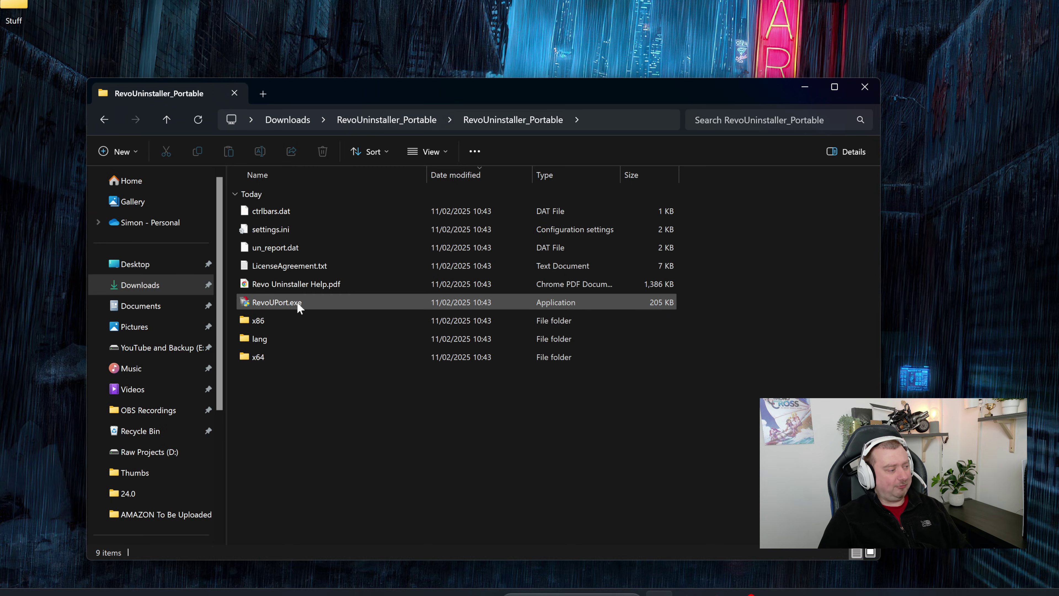
pyautogui.doubleClick(276, 302)
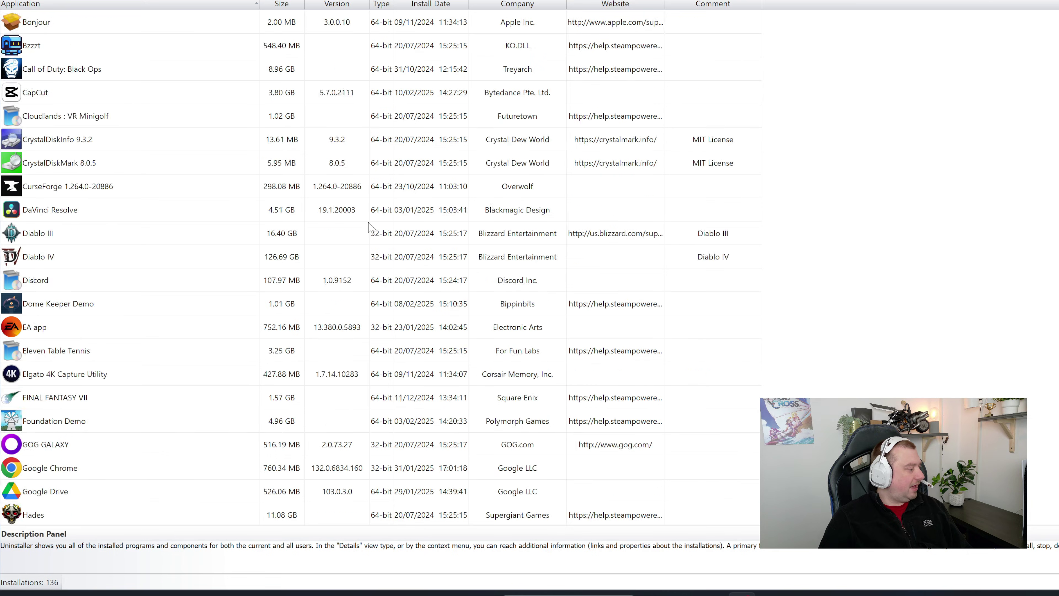
pyautogui.scroll(-15, 362, 229)
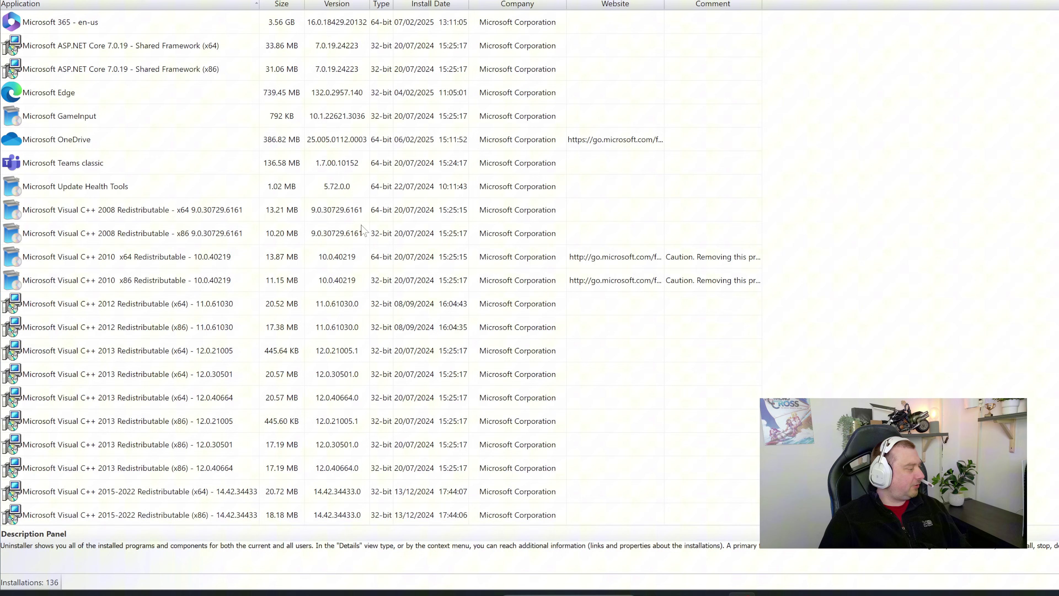
pyautogui.scroll(-11, 362, 229)
pyautogui.scroll(1, 139, 247)
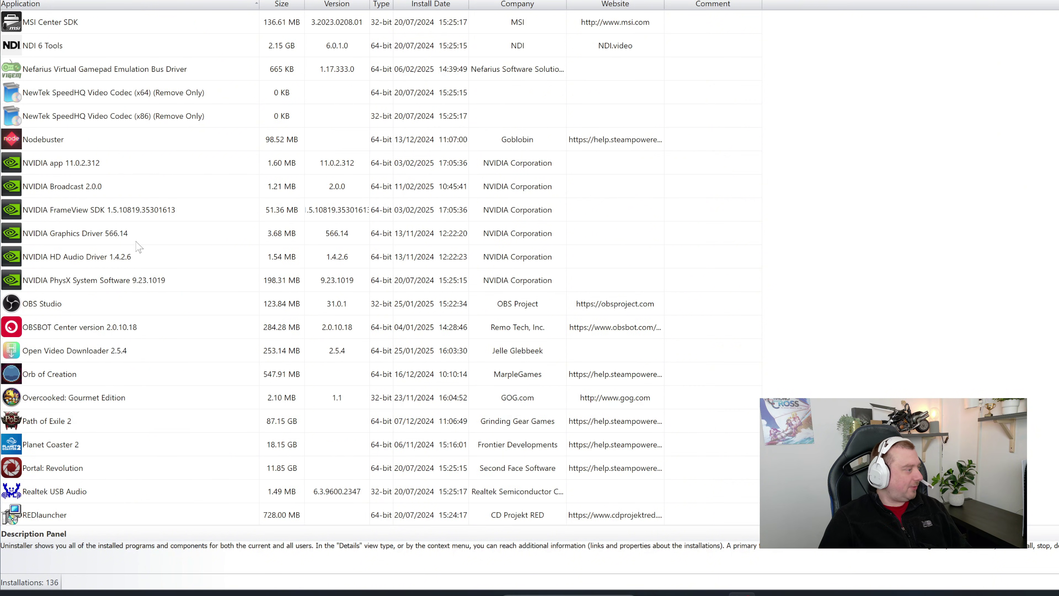
pyautogui.click(78, 189)
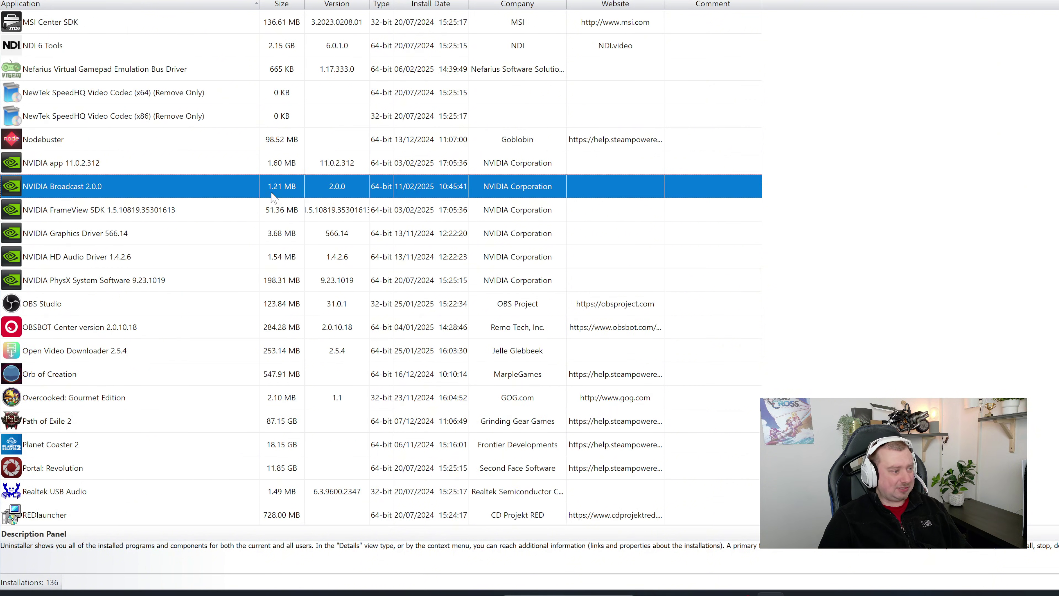
pyautogui.rightClick(124, 190)
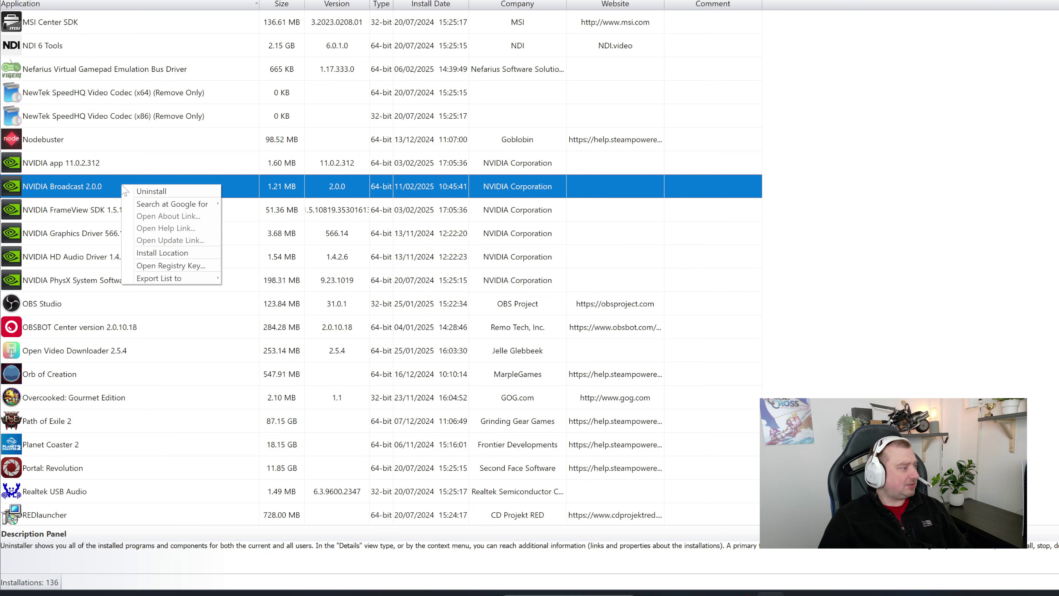
pyautogui.click(185, 191)
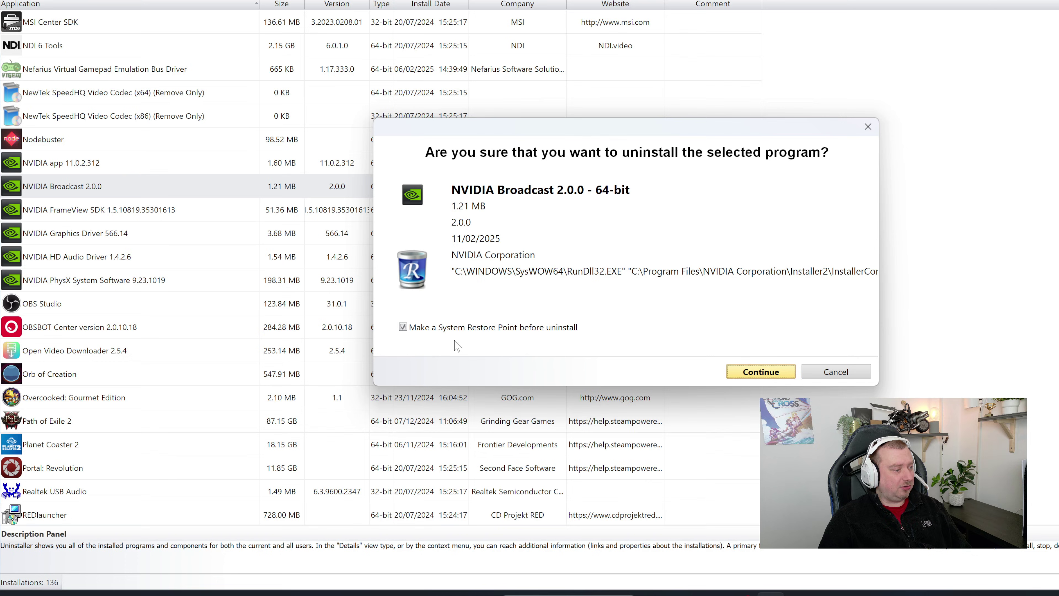
# Confirm with a restore point, then remove NVIDIA Broadcast 2.0.0 in NVIDIA's own uninstaller.
pyautogui.click(774, 373)
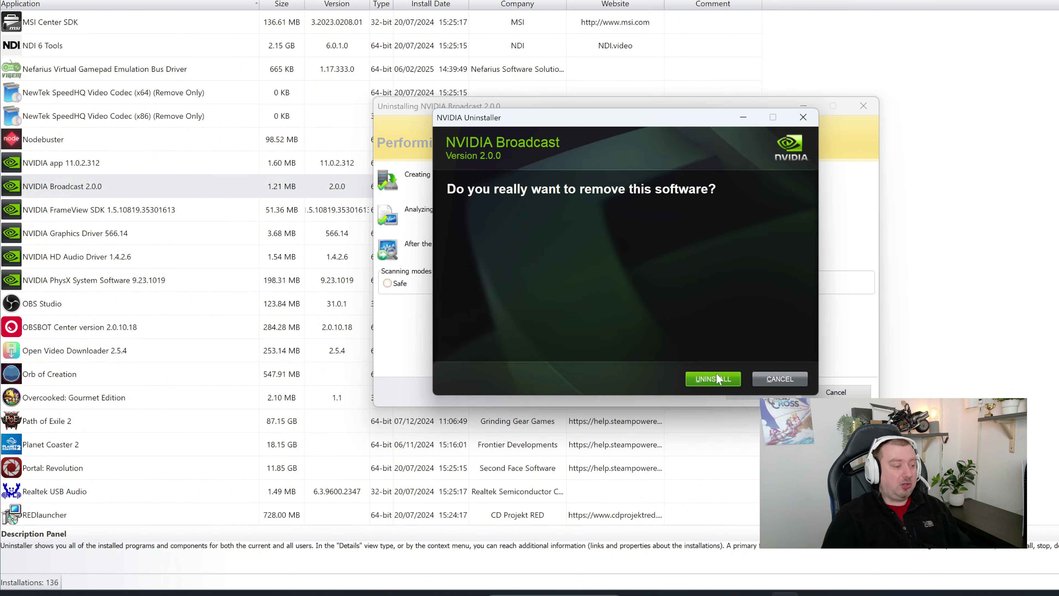
pyautogui.click(693, 381)
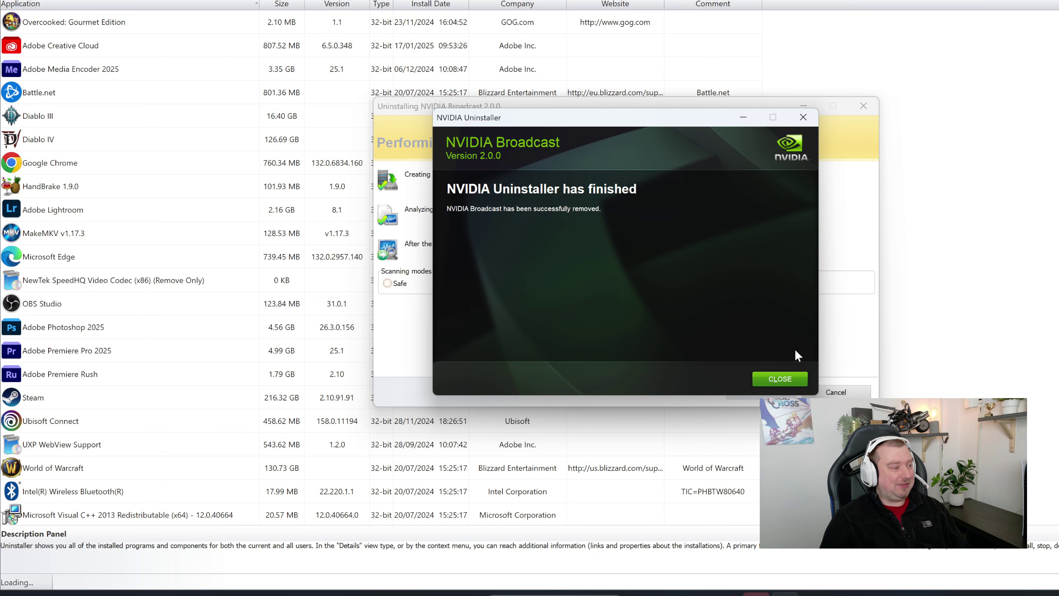
pyautogui.click(774, 382)
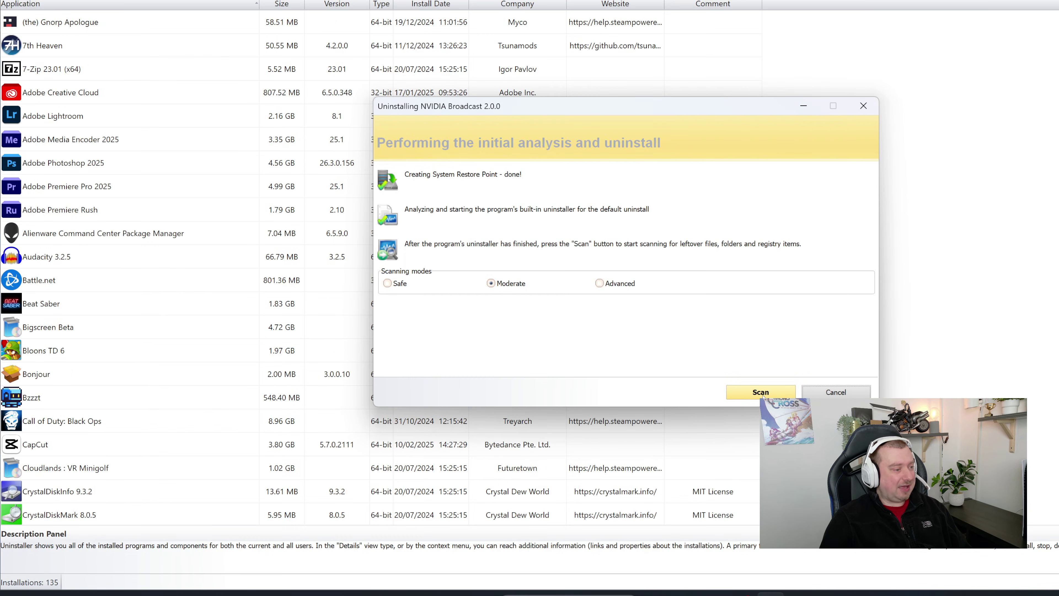
# Scan for leftovers and delete all leftover NVIDIA Broadcast registry items.
pyautogui.click(762, 393)
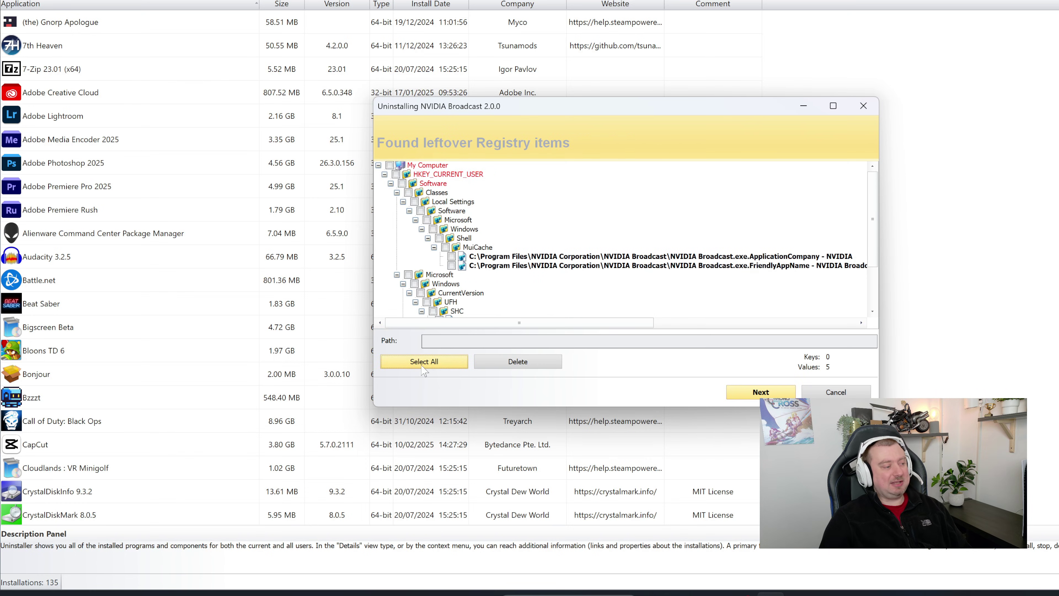
pyautogui.click(422, 365)
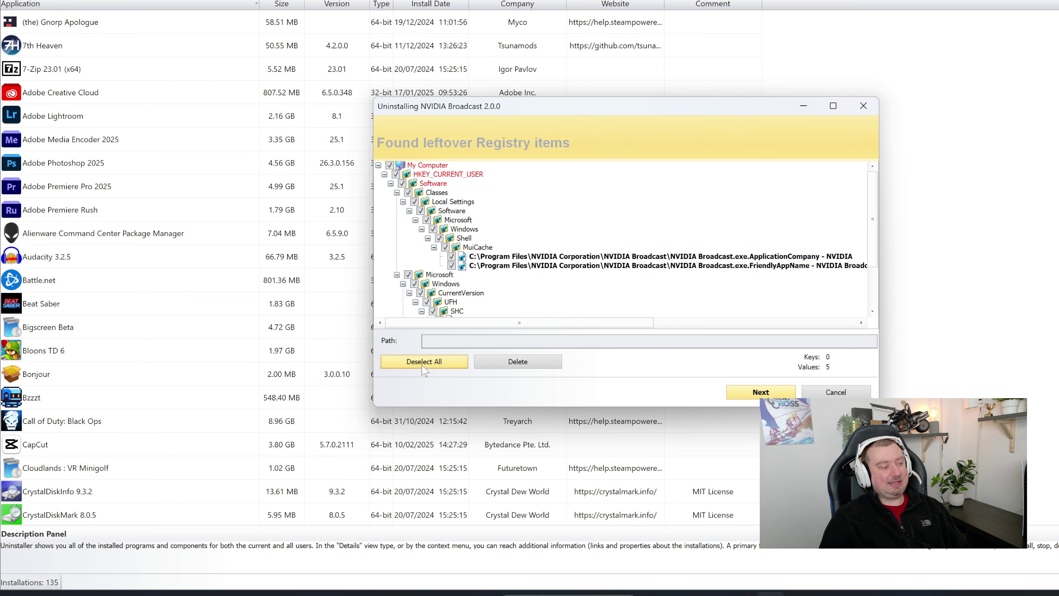
pyautogui.click(534, 362)
pyautogui.click(660, 287)
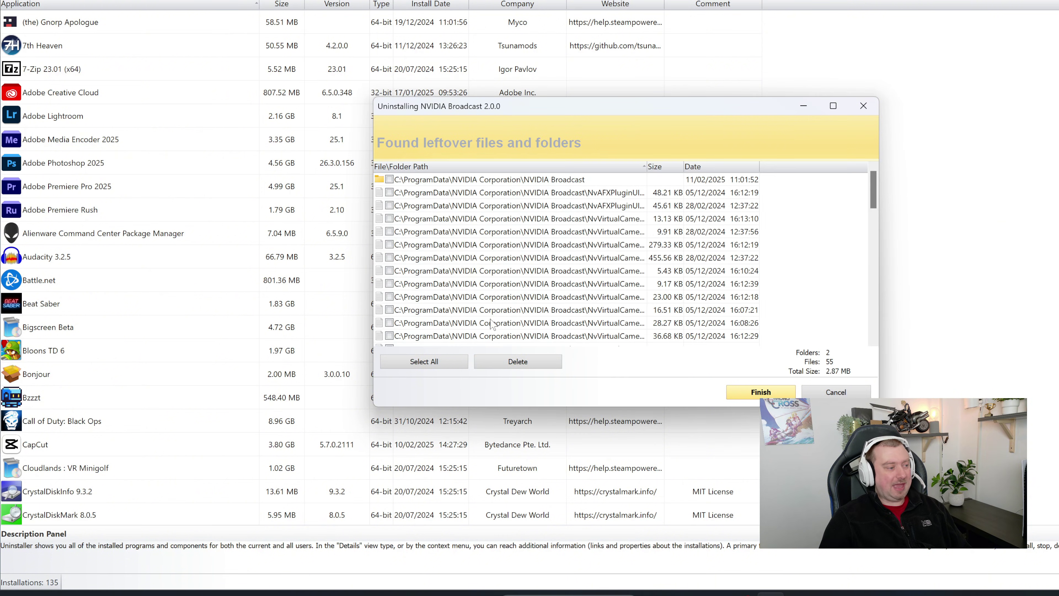
# Delete all leftover NVIDIA Broadcast files and folders and finish the cleanup.
pyautogui.click(430, 365)
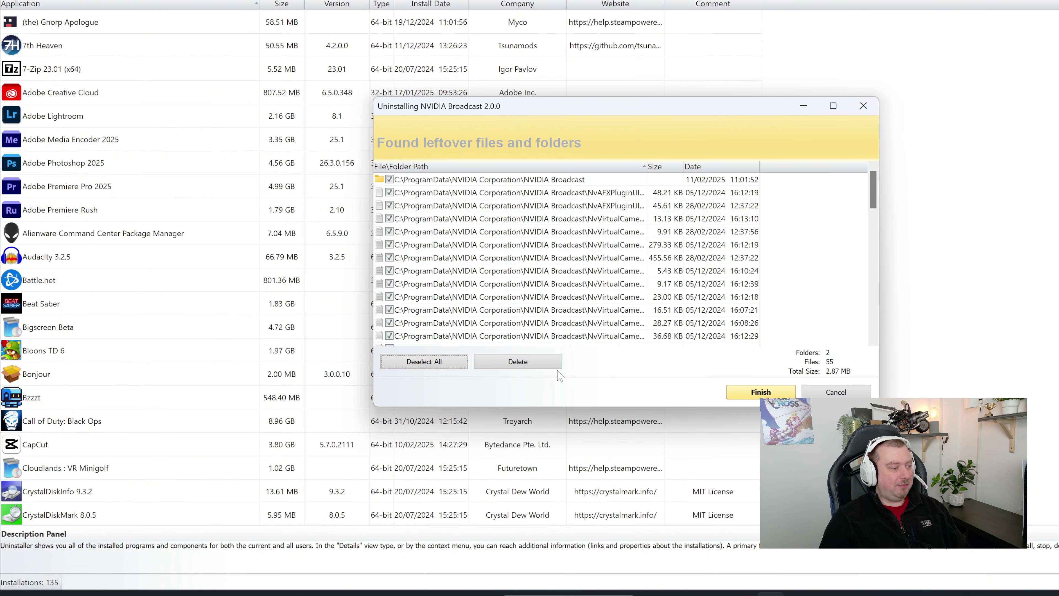
pyautogui.click(507, 363)
pyautogui.click(667, 287)
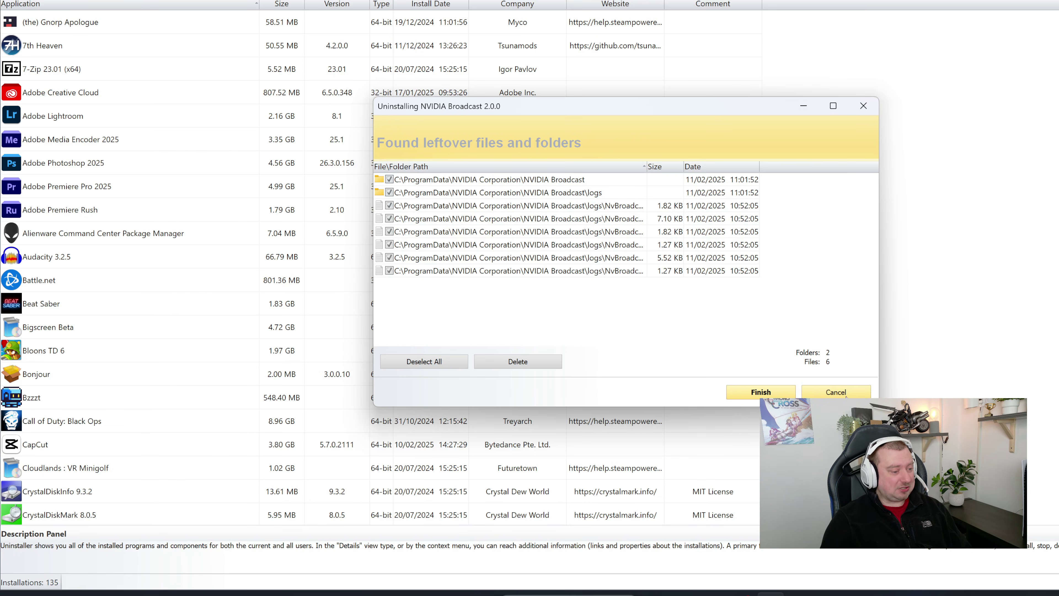
pyautogui.click(774, 391)
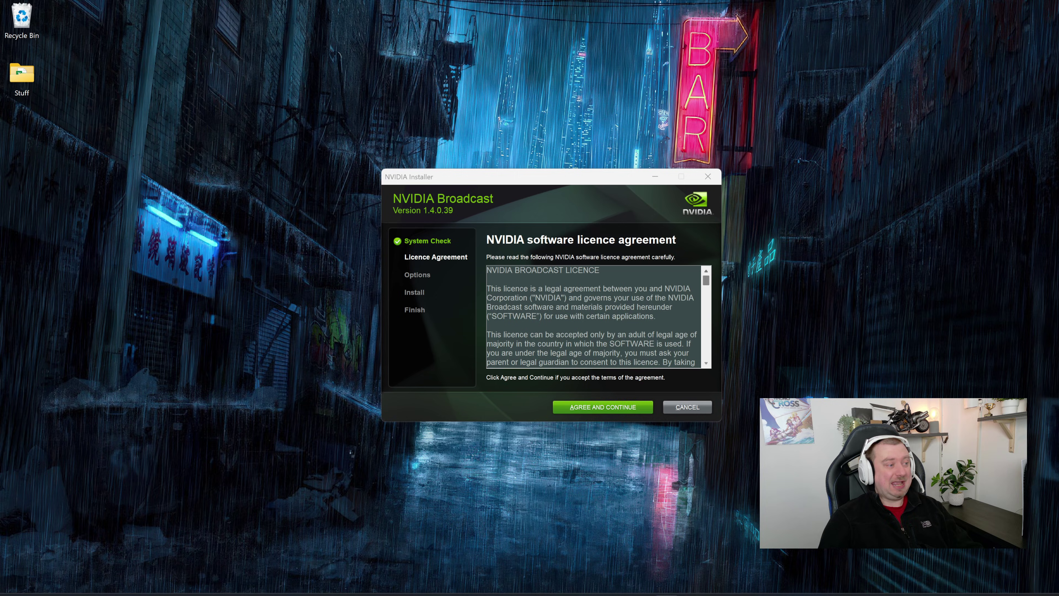
# Accept the licence and install NVIDIA Broadcast 1.4.0.39 with the Express (Recommended) option.
pyautogui.click(634, 407)
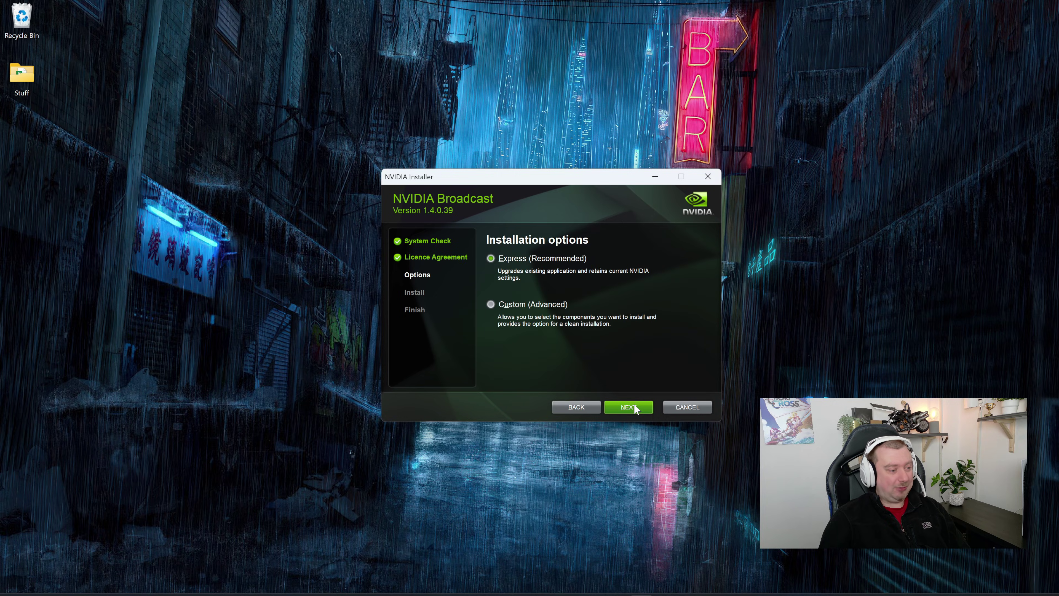
pyautogui.click(634, 407)
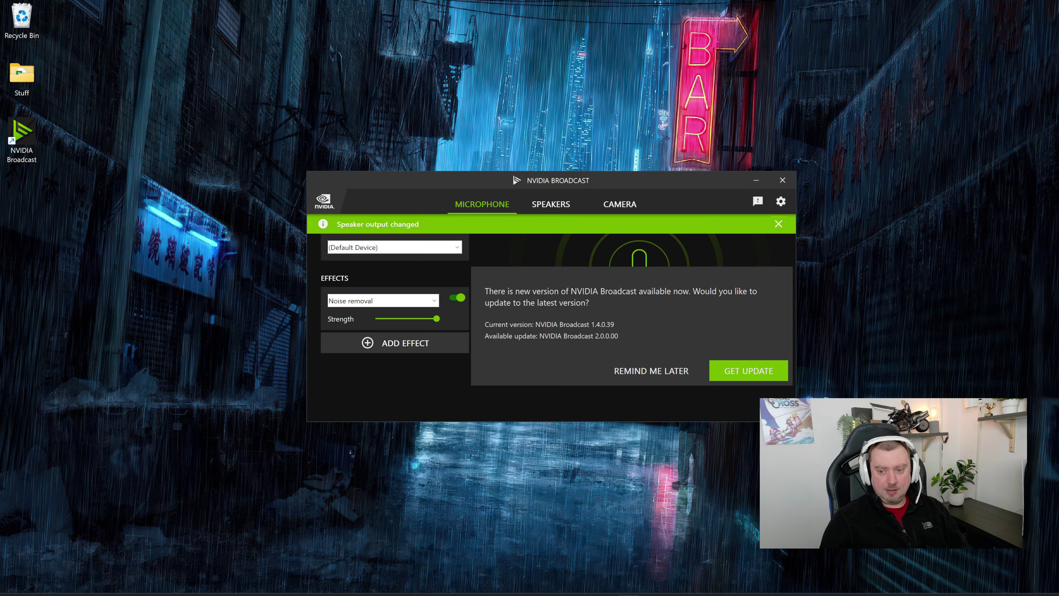
# Postpone the 2.0.0 update, leave noise removal at full strength, and move the window up slightly.
pyautogui.click(640, 373)
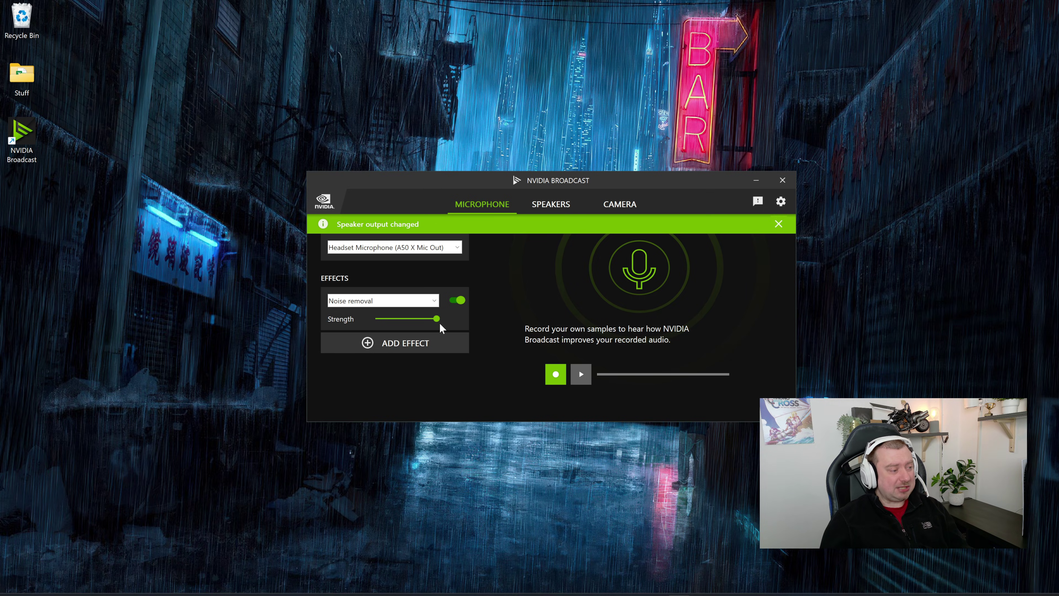
pyautogui.moveTo(437, 319); pyautogui.dragTo(471, 322)
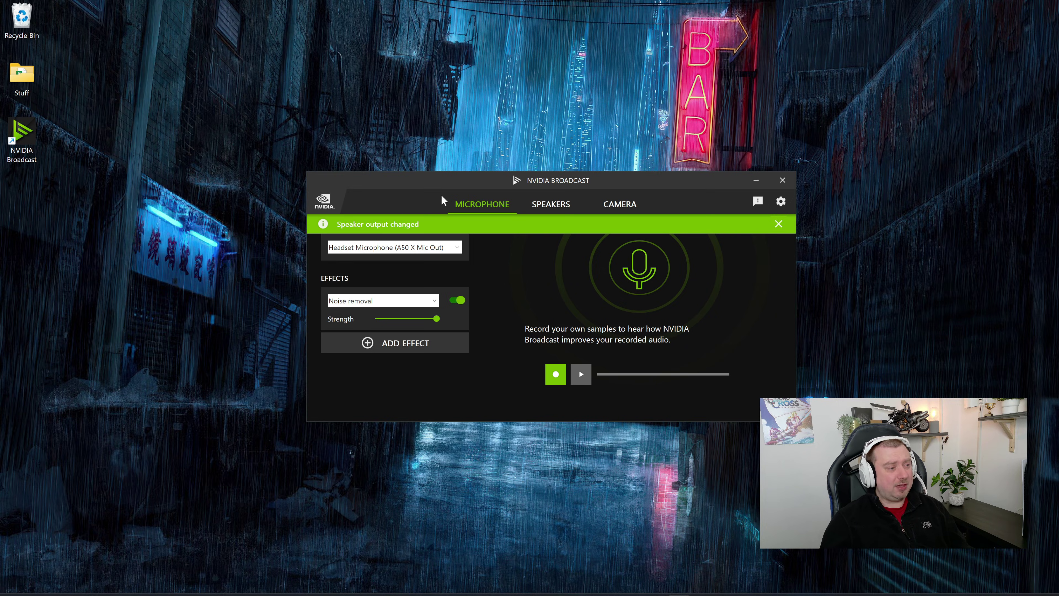
pyautogui.moveTo(543, 185); pyautogui.dragTo(541, 174)
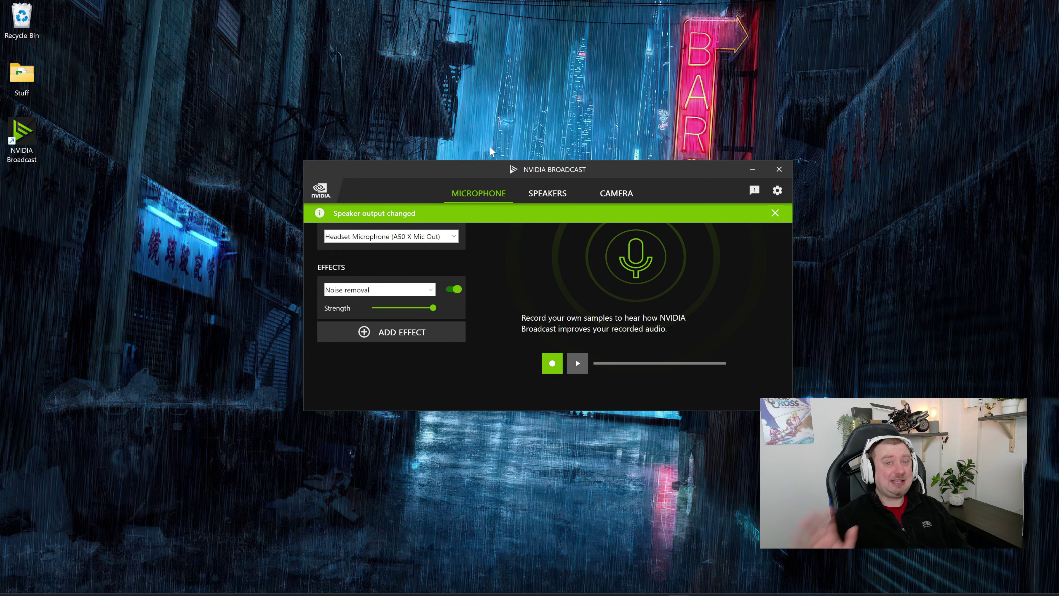